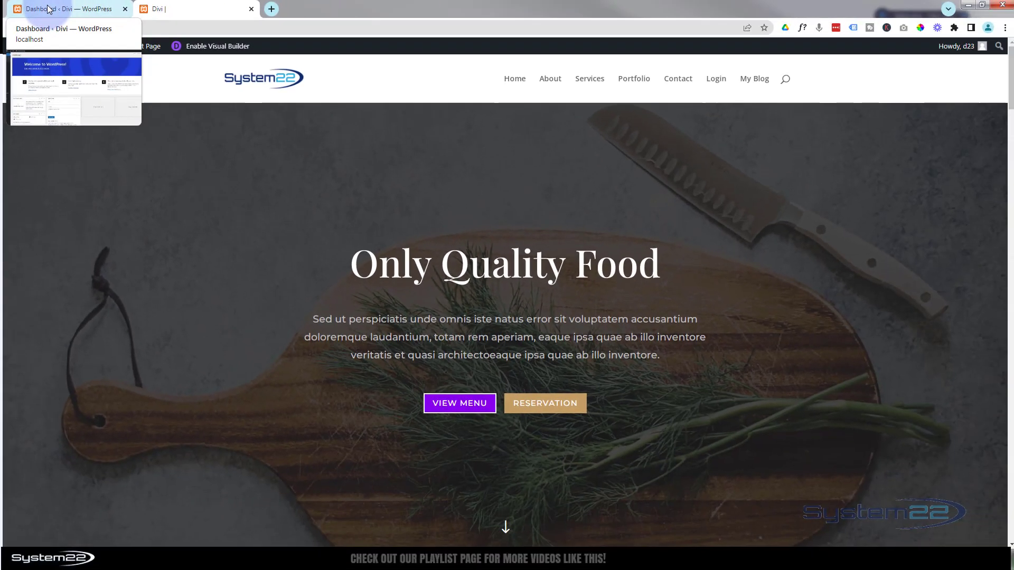
# - Switch from the Divi front page to the WordPress admin dashboard tab
pyautogui.click(50, 9)
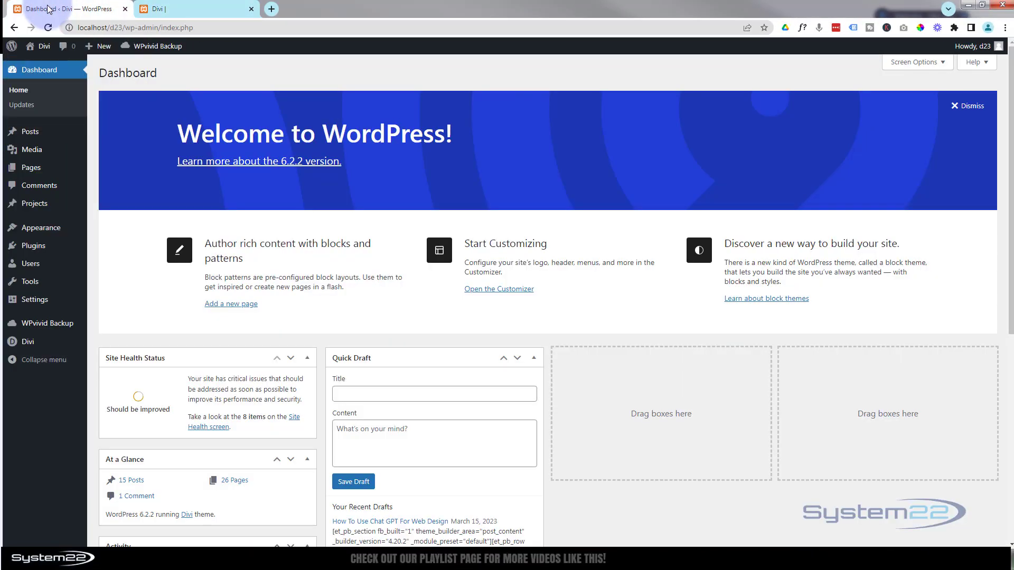
pyautogui.moveTo(116, 123)
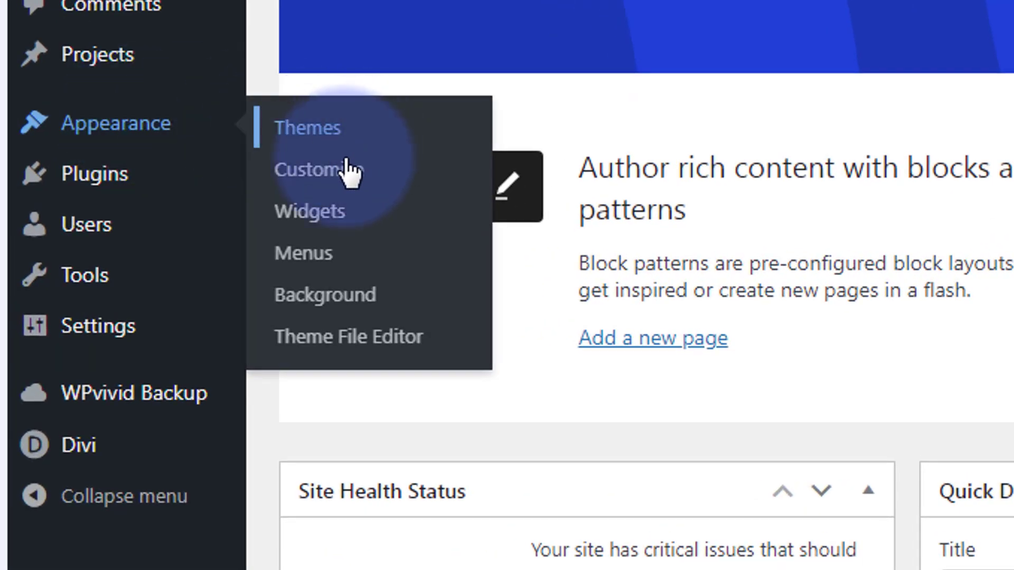
# - Launch the Divi theme Customizer from the Appearance menu
pyautogui.click(319, 170)
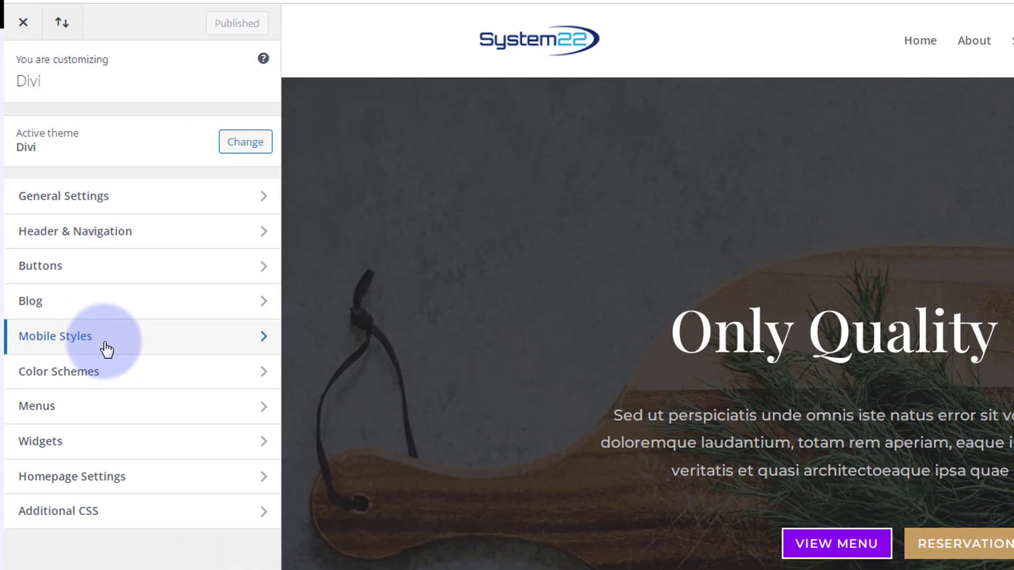
# - Go to General Settings > Site Identity to edit the tagline
pyautogui.click(132, 200)
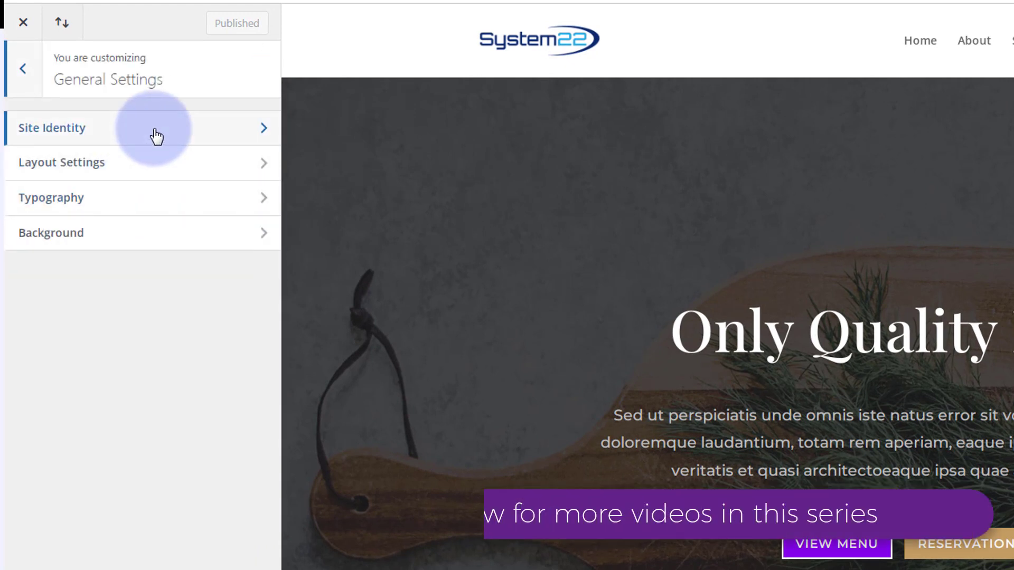
pyautogui.click(156, 135)
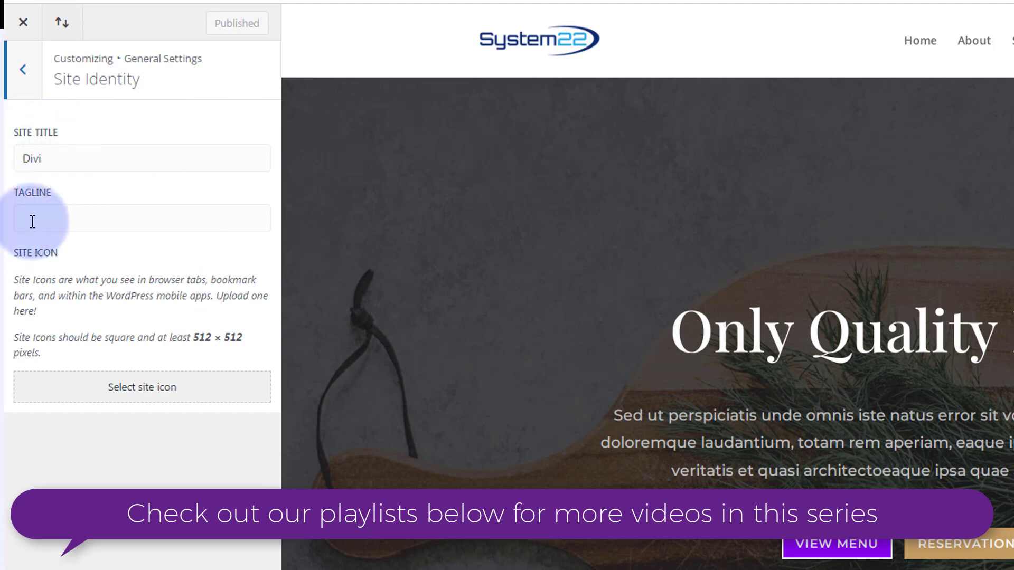
pyautogui.write('Web desi')
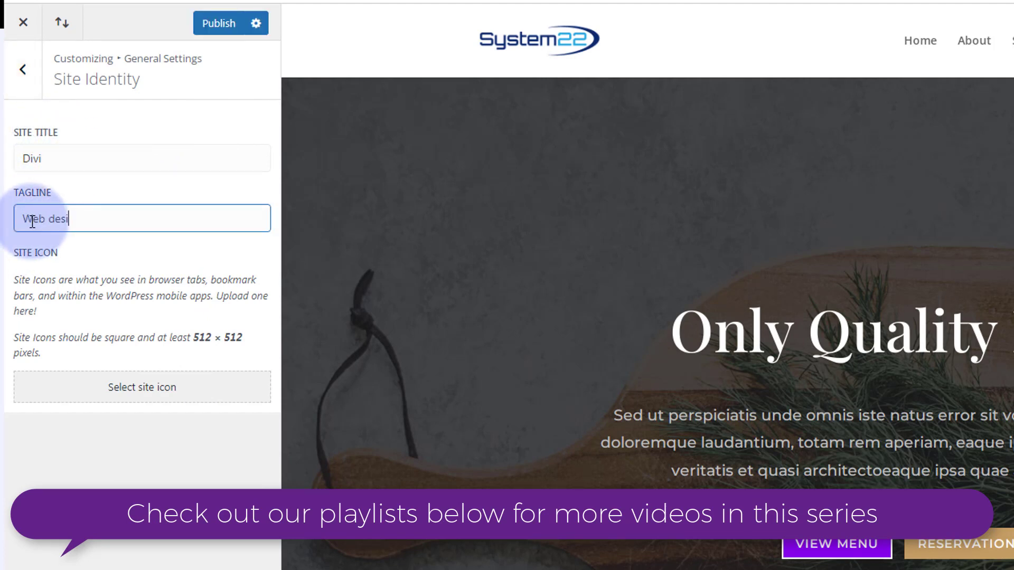
pyautogui.write('gn tips')
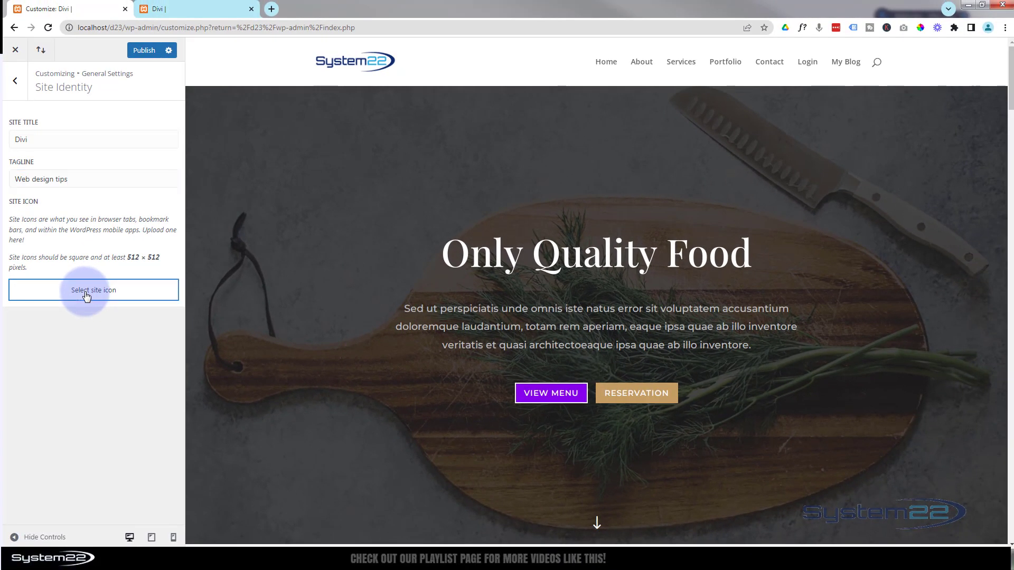
# - Upload logo-square.png and use the square blue 22 logo as the site icon
pyautogui.click(87, 293)
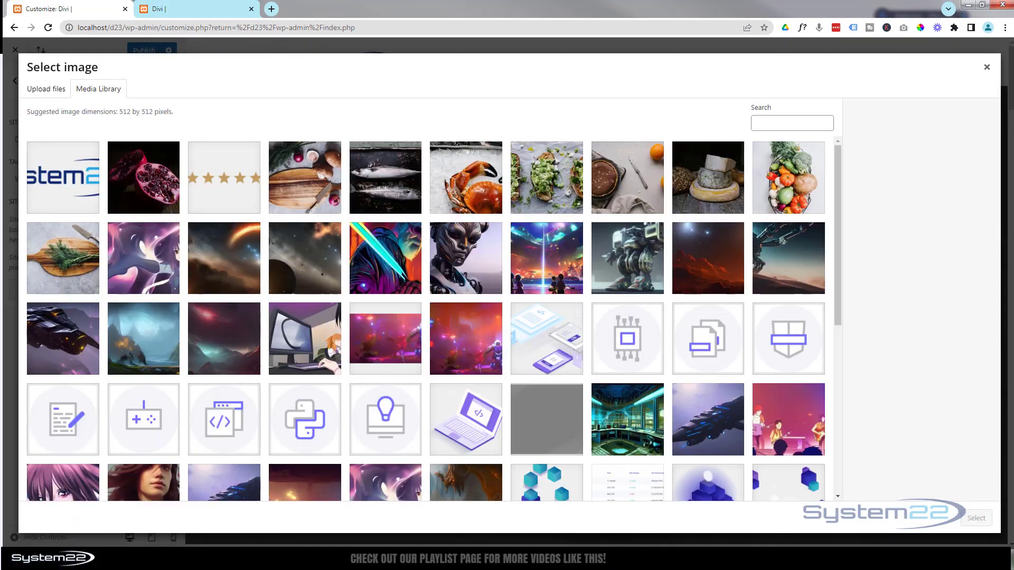
pyautogui.moveTo(132, 286); pyautogui.dragTo(132, 266)
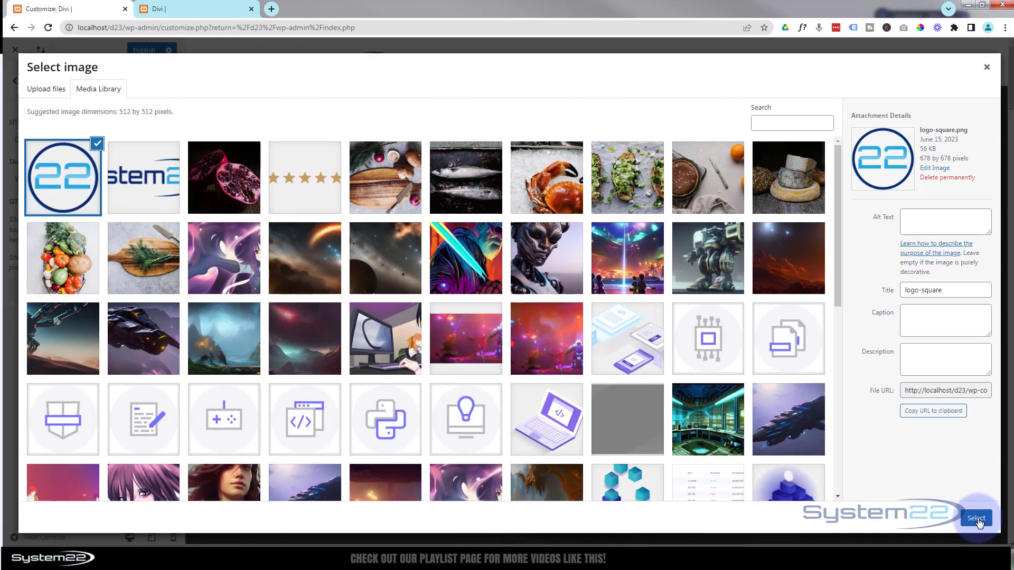
pyautogui.click(976, 519)
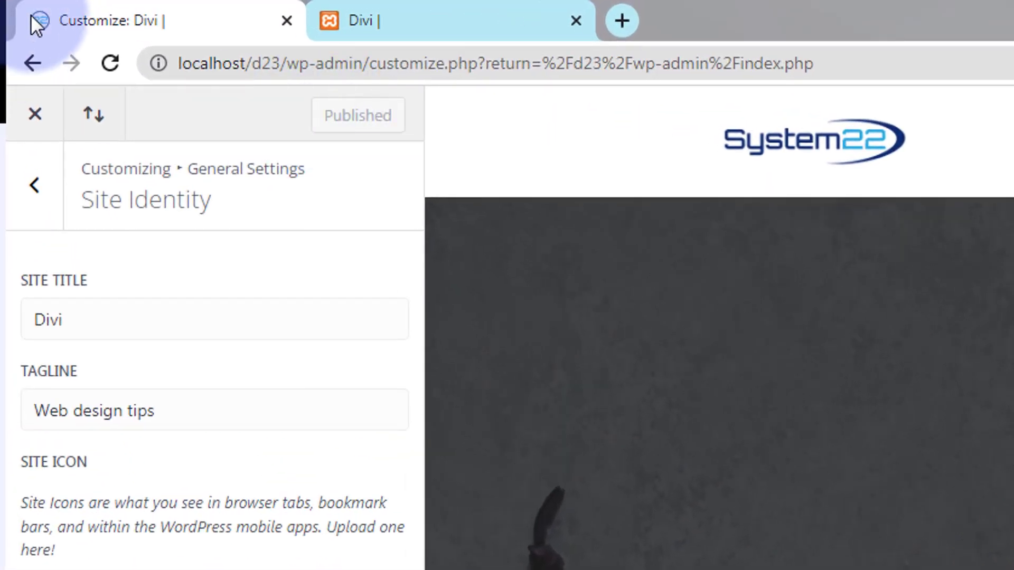
# - Refresh the Divi front page to show the new icon and 'Divi | Web design tips' title
pyautogui.click(401, 16)
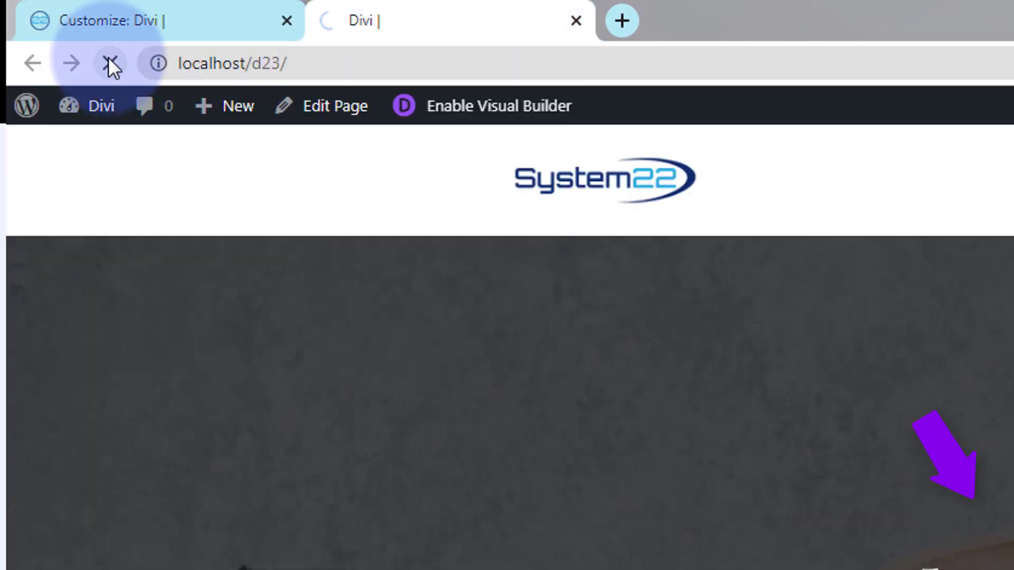
pyautogui.click(112, 64)
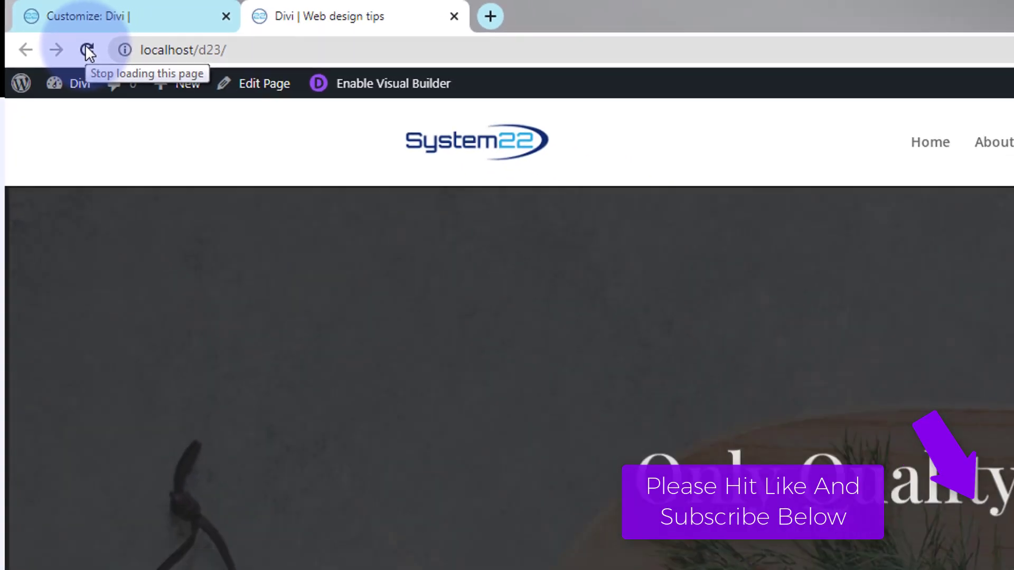